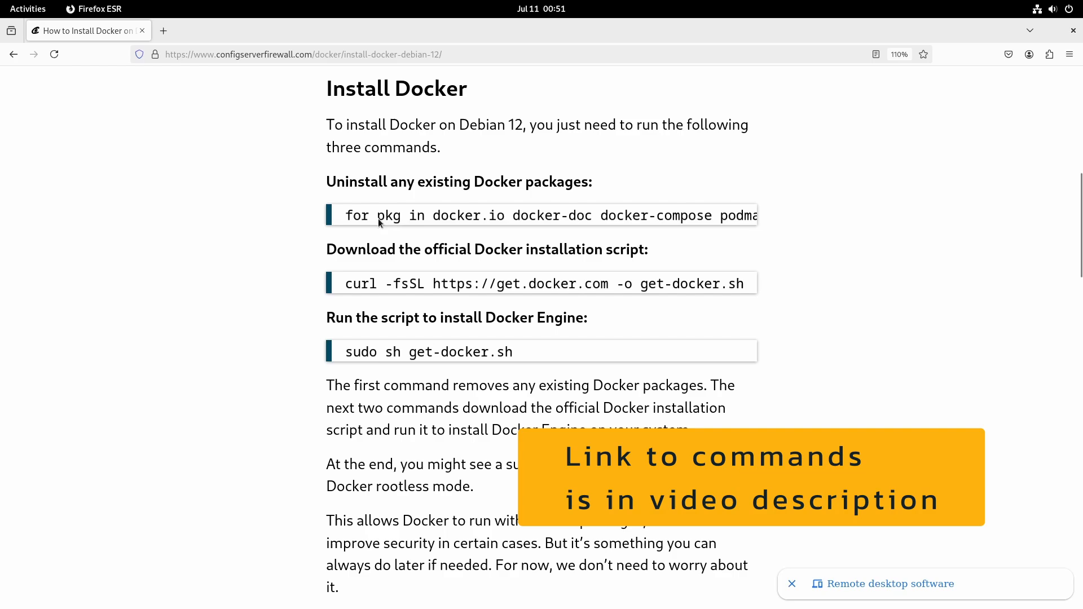
# Step: Run the guide's old-Docker-package removal loop in Terminal with sudo; none were installed
pyautogui.moveTo(346, 214); pyautogui.dragTo(825, 215)
pyautogui.rightClick(825, 215)
pyautogui.click(836, 225)
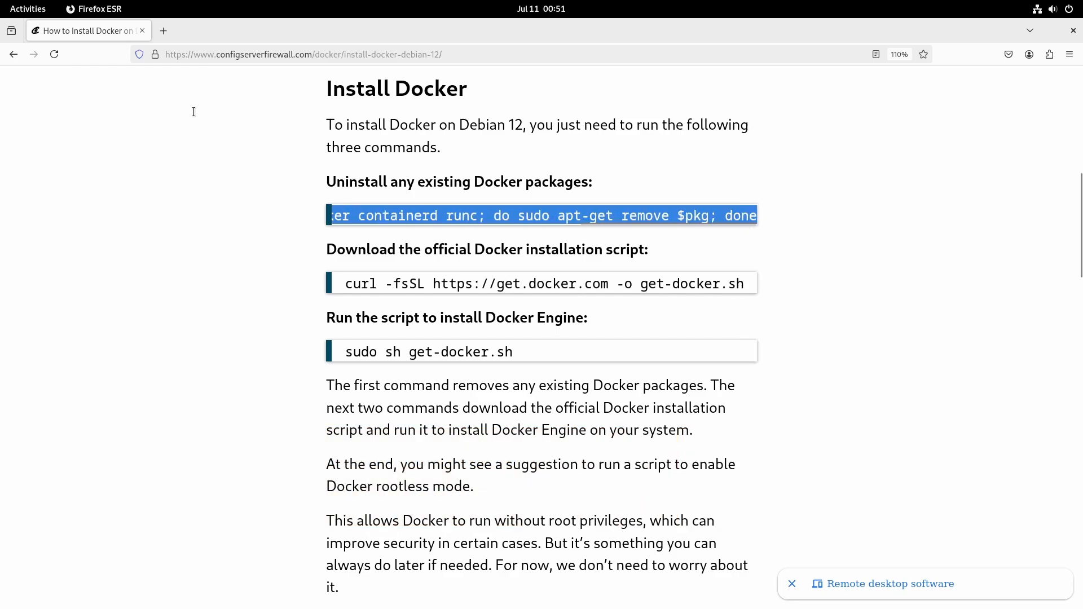
pyautogui.click(28, 8)
pyautogui.click(265, 243)
pyautogui.press('Return')
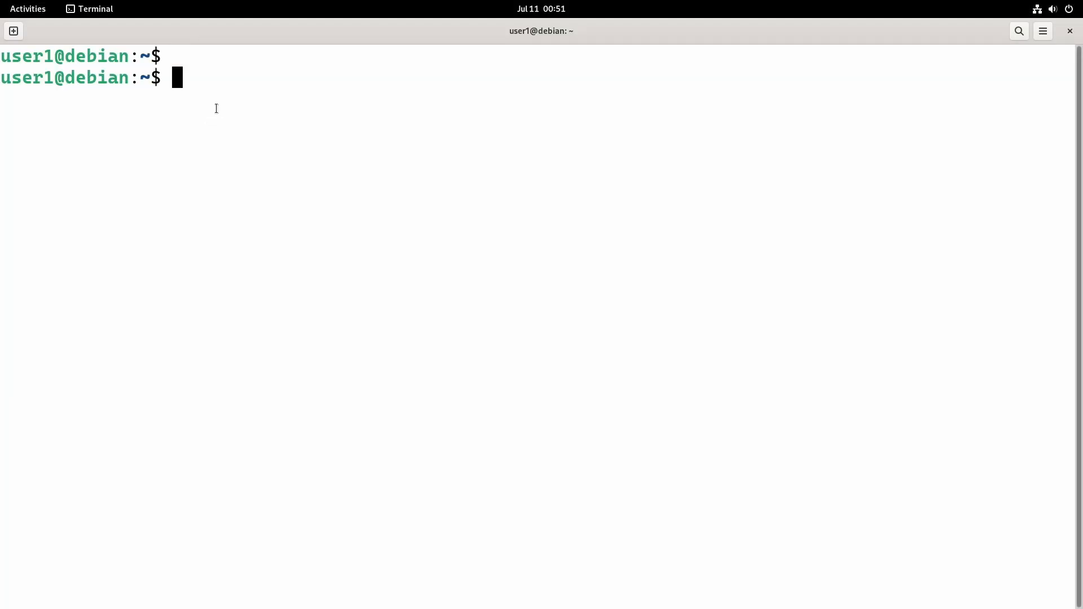
pyautogui.rightClick(209, 110)
pyautogui.click(233, 149)
pyautogui.press('Return')
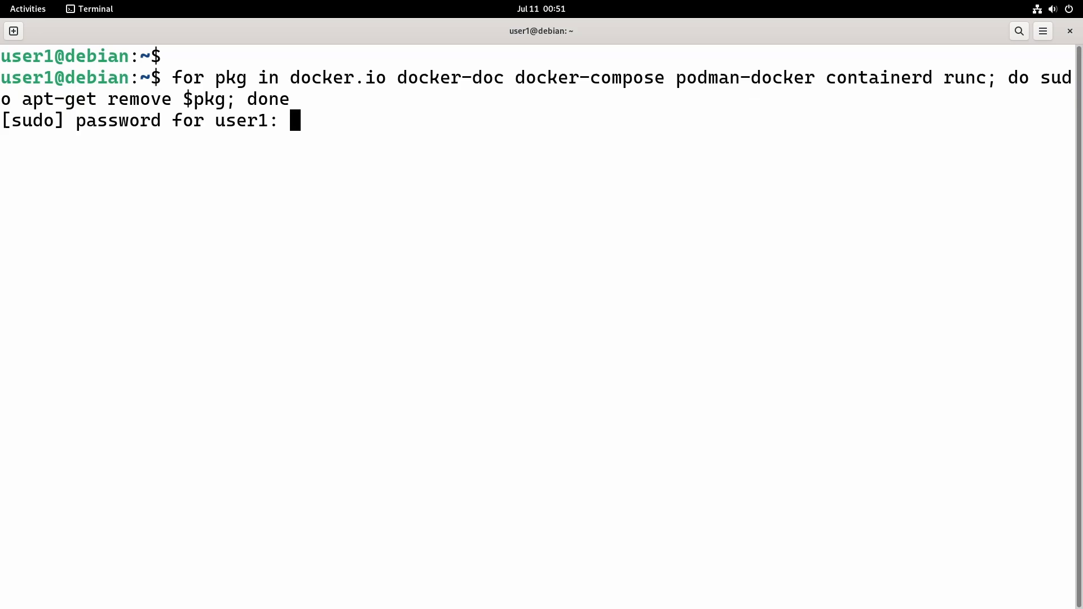
pyautogui.write('password')
pyautogui.press('Return')
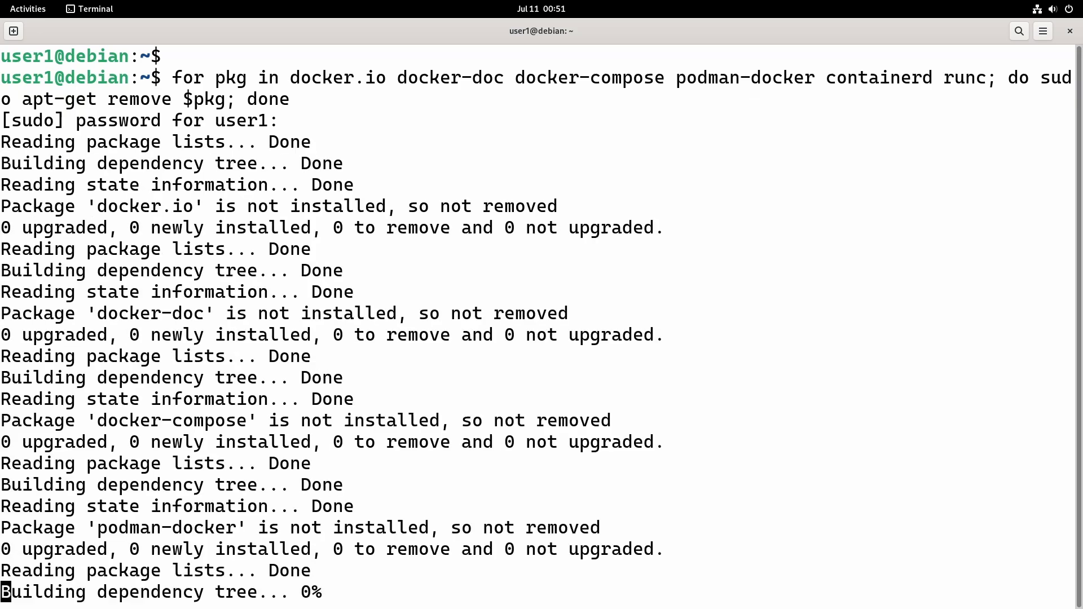
# Step: Copy the curl download command from the guide and return to a cleared Terminal
pyautogui.click(33, 12)
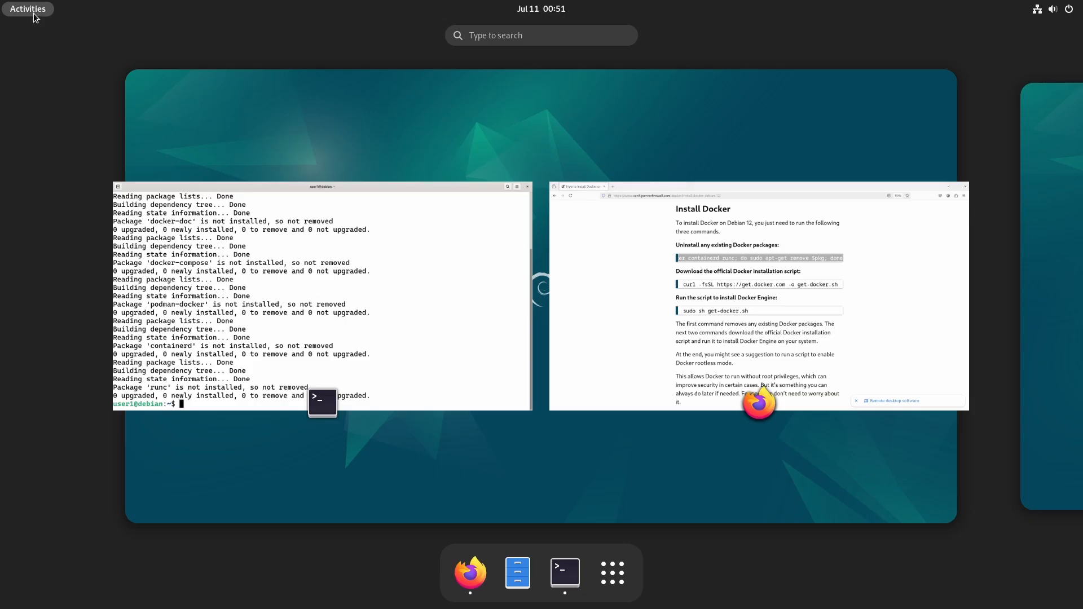
pyautogui.click(744, 292)
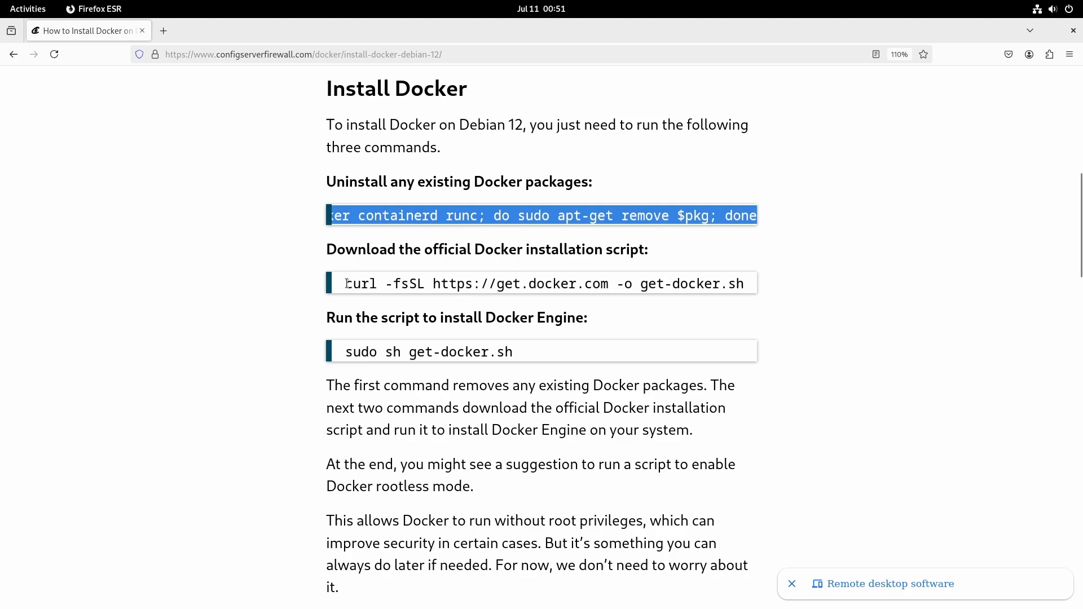
pyautogui.moveTo(345, 283); pyautogui.dragTo(768, 288)
pyautogui.rightClick(768, 287)
pyautogui.click(780, 300)
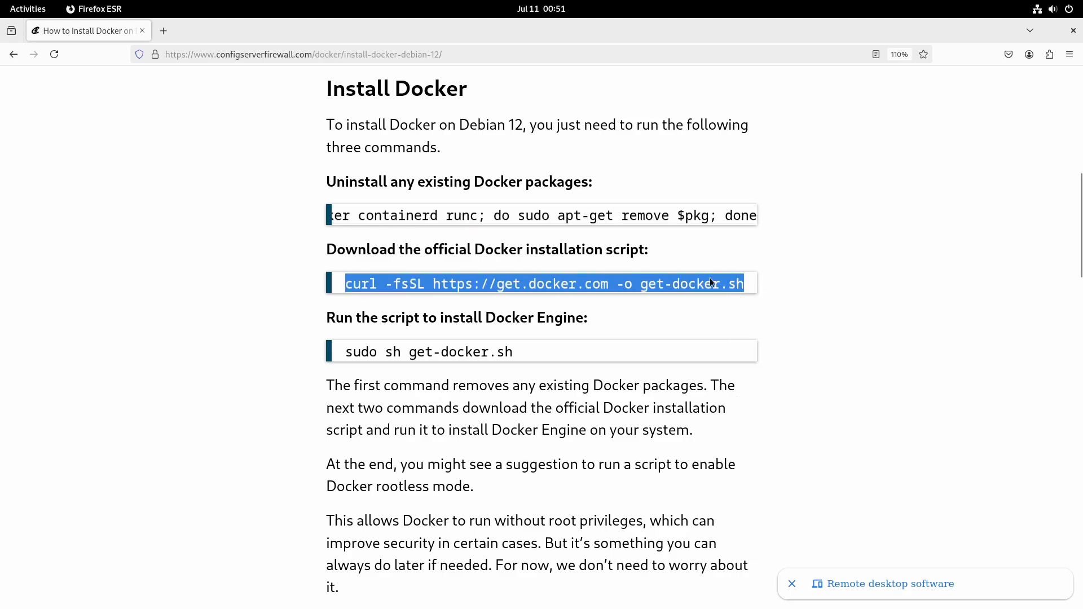
pyautogui.click(28, 9)
pyautogui.click(302, 285)
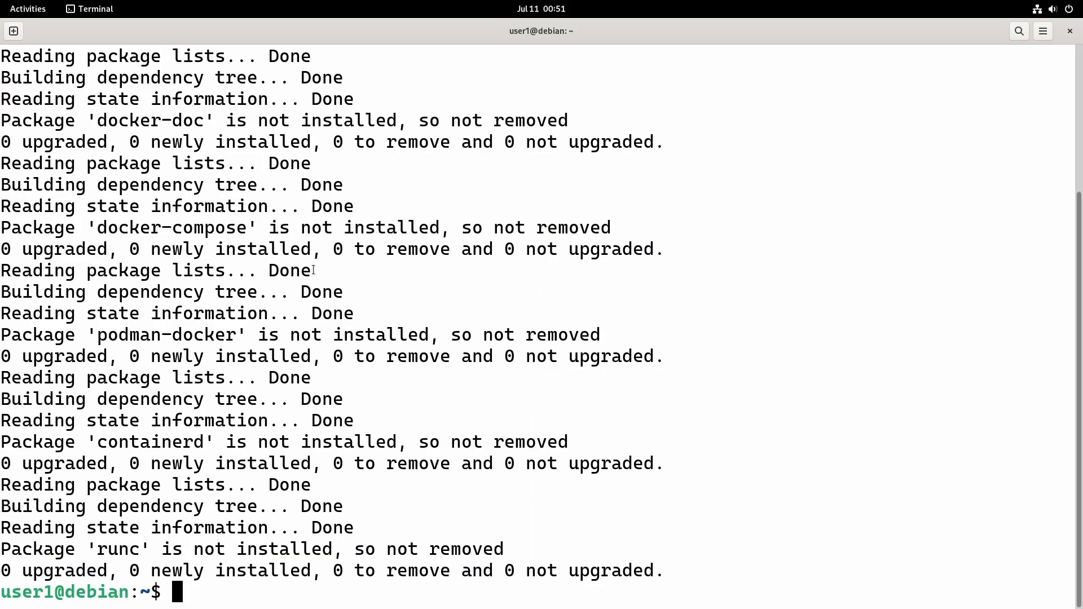
pyautogui.hotkey('ctrl', 'l')
# Step: Attempt the curl download, then install curl via sudo apt update && sudo apt install curl
pyautogui.rightClick(237, 169)
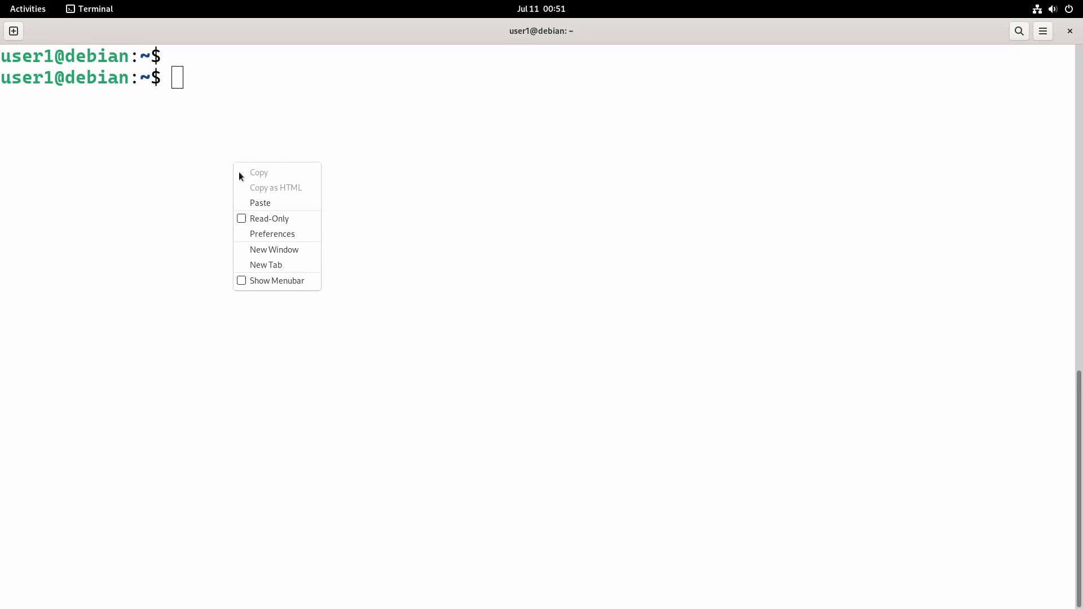
pyautogui.click(254, 201)
pyautogui.press('Return')
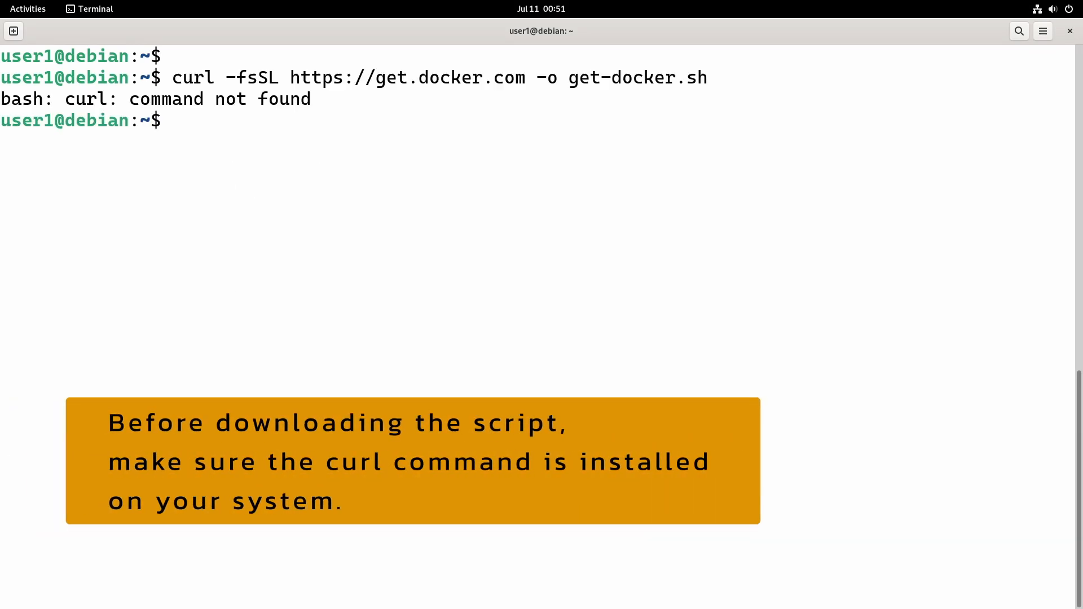
pyautogui.press('Return')
pyautogui.write('sudo apt ')
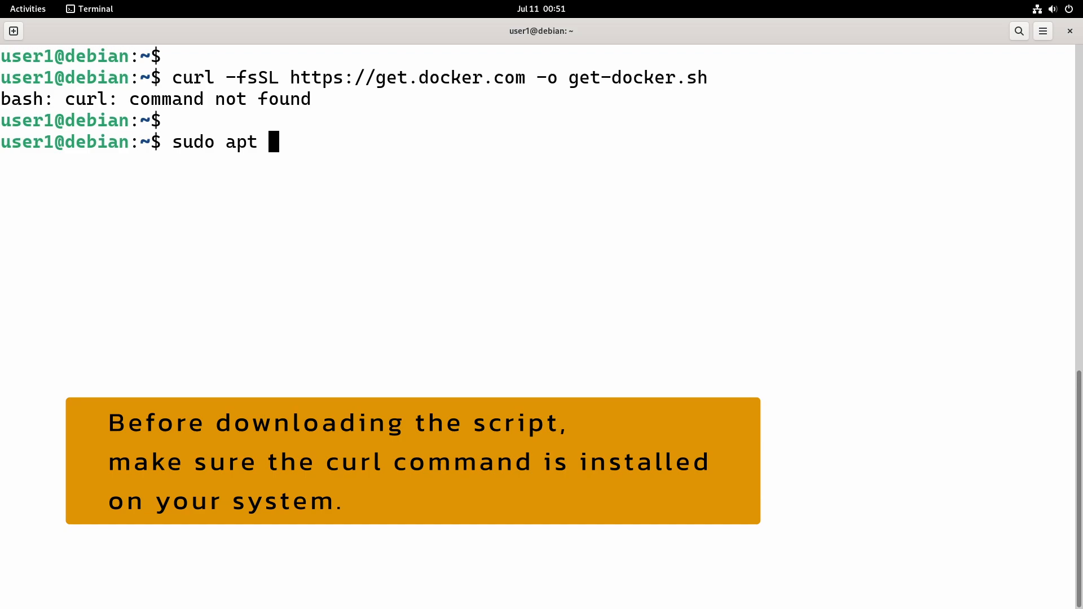
pyautogui.write('updat')
pyautogui.write('e &&')
pyautogui.write(' sud')
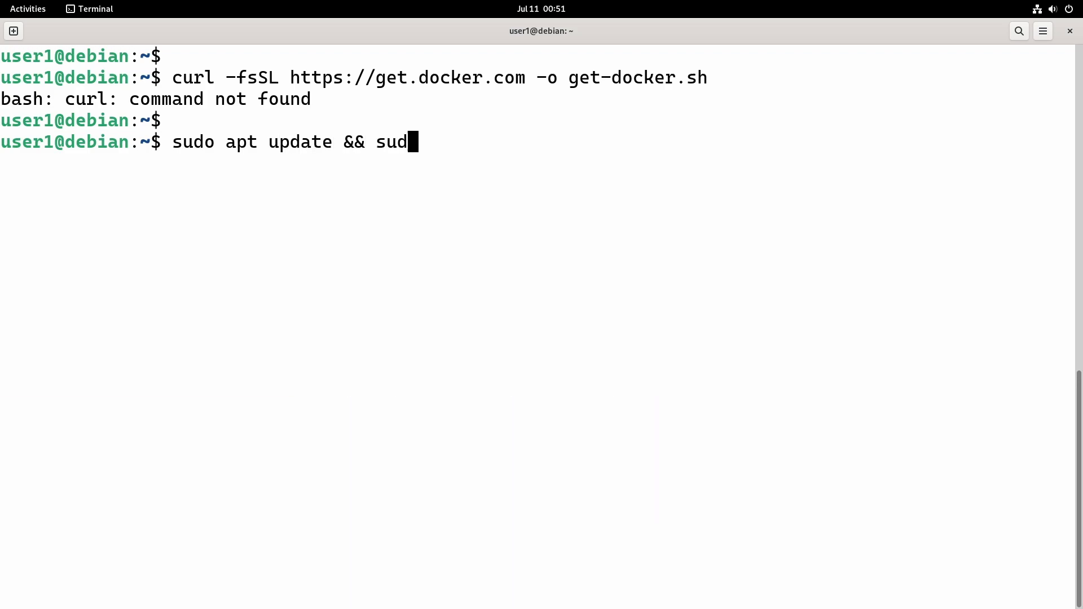
pyautogui.write('o apt install cur')
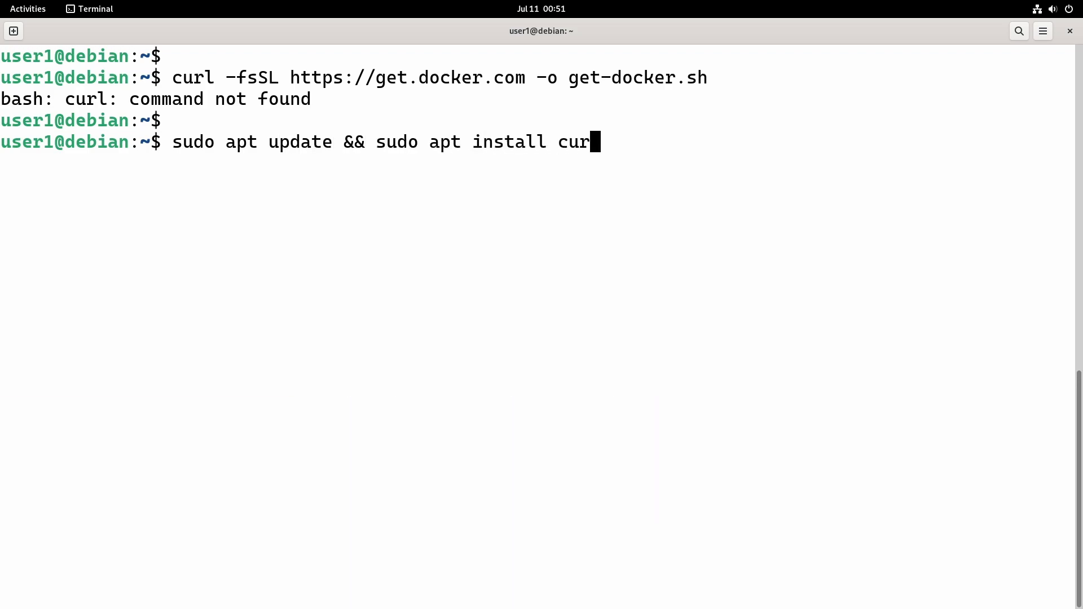
pyautogui.write('l')
pyautogui.press('Return')
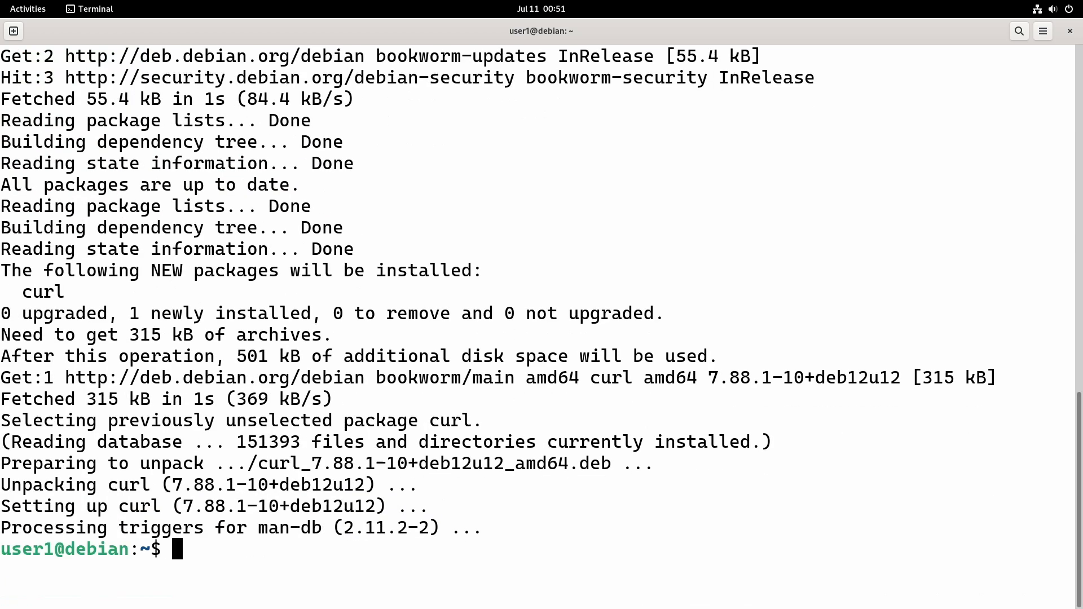
pyautogui.press('Return')
pyautogui.hotkey('ctrl', 'l')
pyautogui.press('Return')
pyautogui.press('Up')
pyautogui.press('Up')
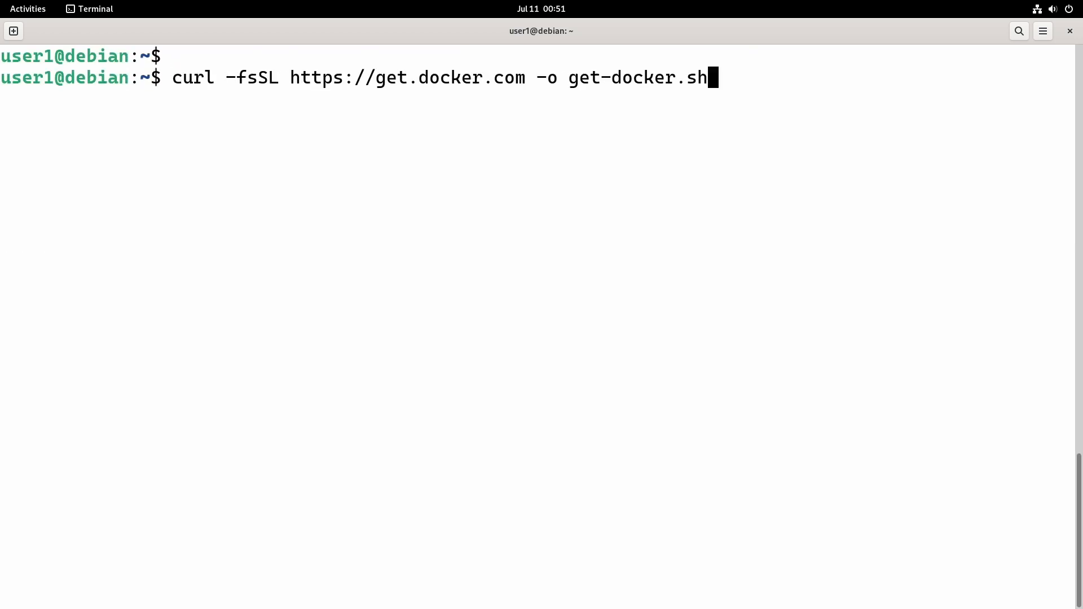
pyautogui.press('Return')
pyautogui.press('Return')
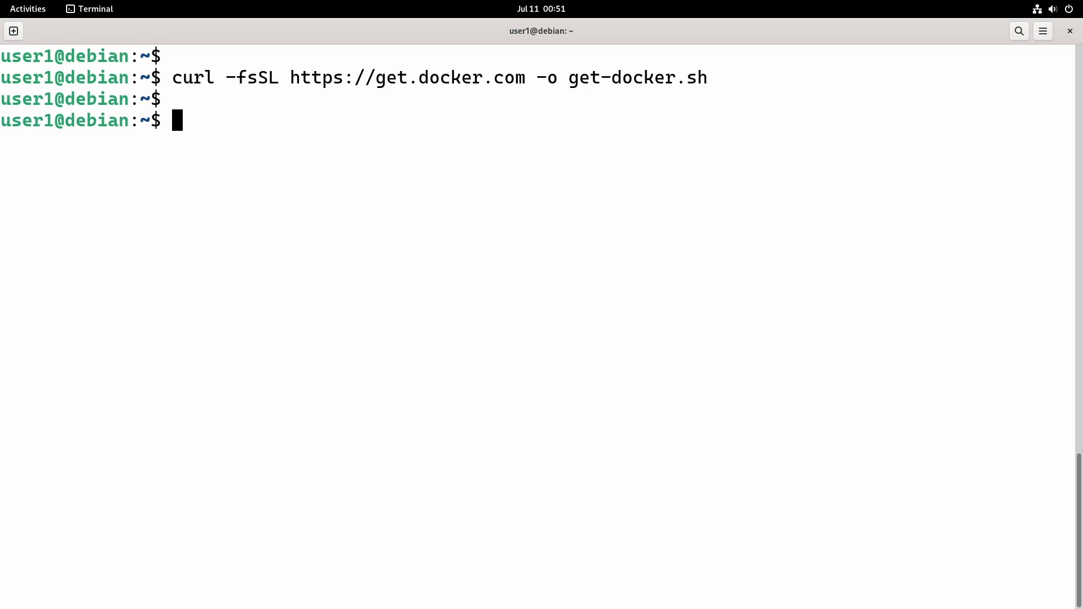
pyautogui.write('ls -l')
pyautogui.press('Return')
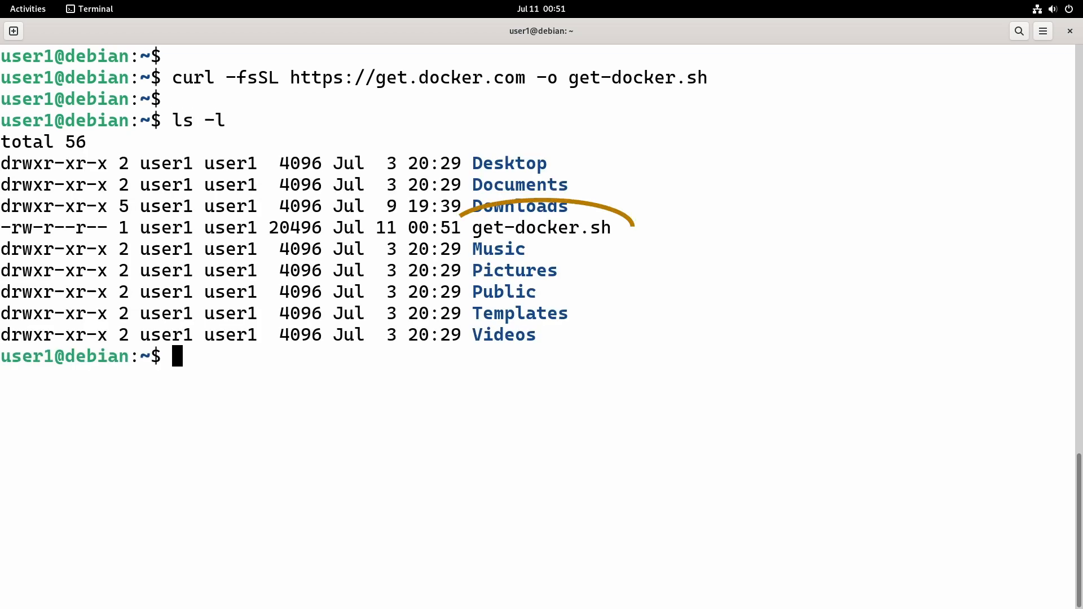
pyautogui.press('Return')
pyautogui.write('sudo ')
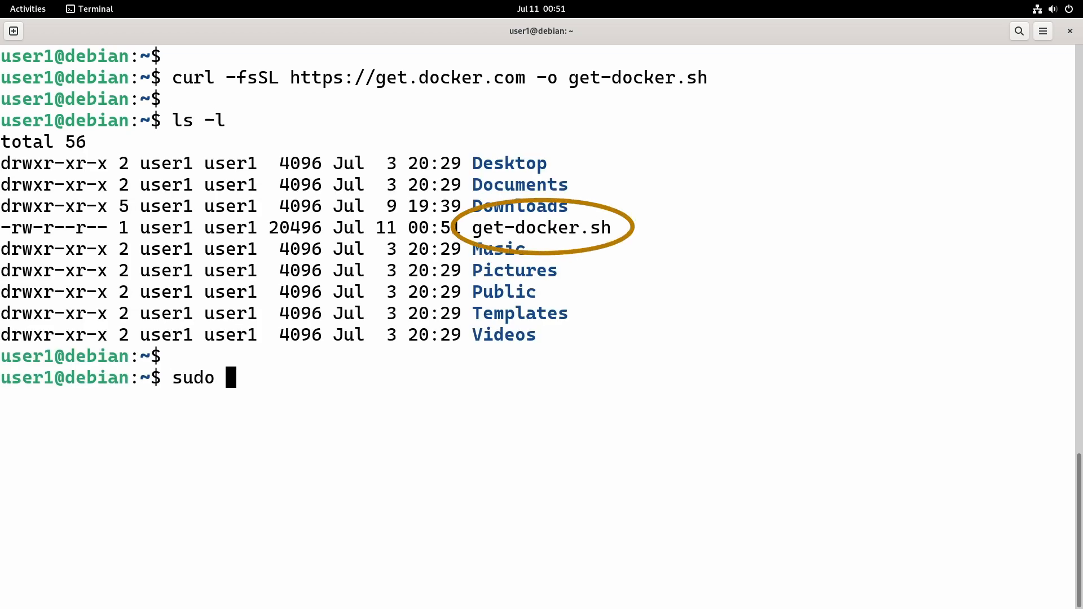
pyautogui.write('sh ge')
pyautogui.write('t-')
# Step: Run sudo sh get-docker.sh to install Docker Engine
pyautogui.press('Tab')
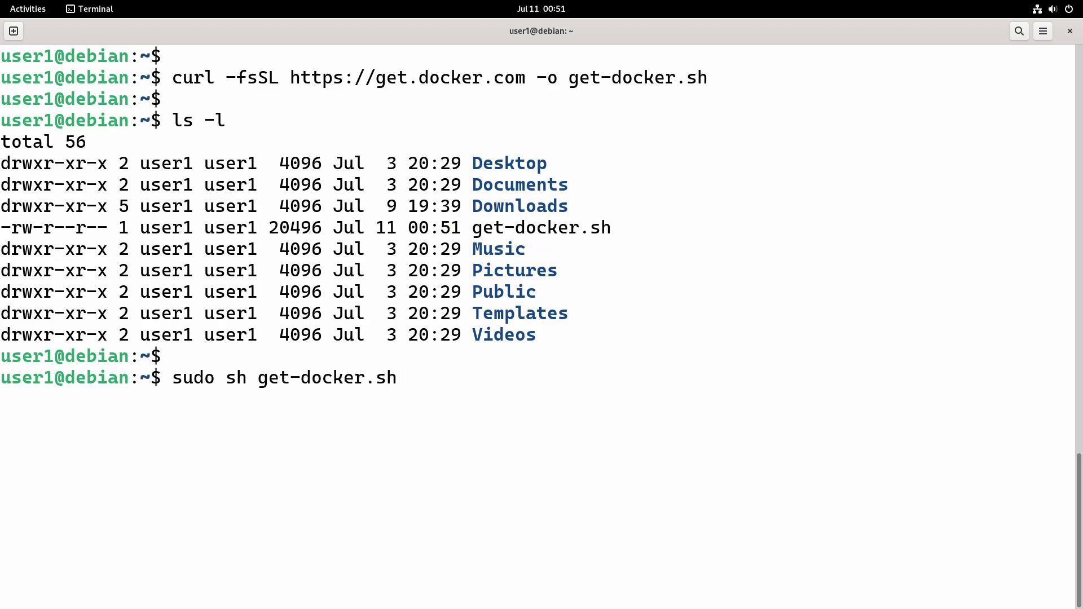
pyautogui.press('Return')
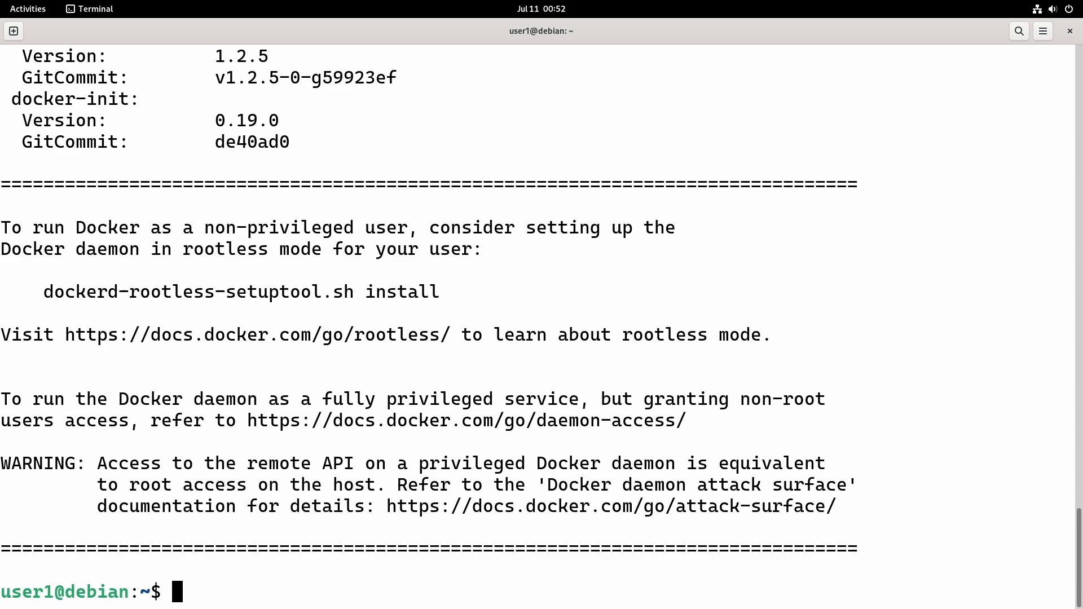
# Step: Check sudo docker version (Engine 28.3.2) and systemctl status docker showing active (running)
pyautogui.hotkey('ctrl', 'l')
pyautogui.press('Return')
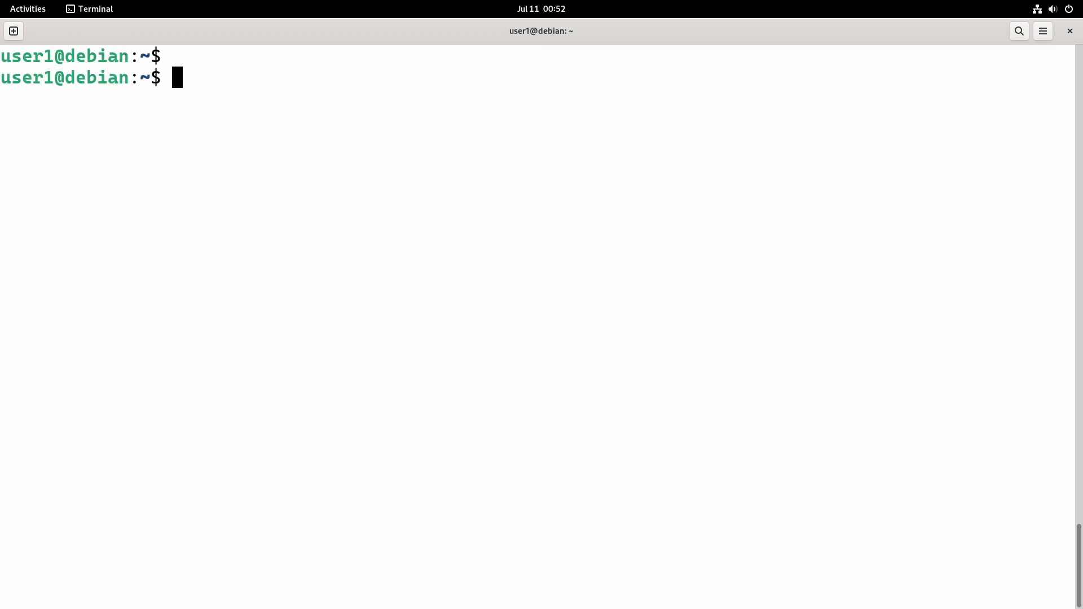
pyautogui.write('sudo d')
pyautogui.write('ocker version')
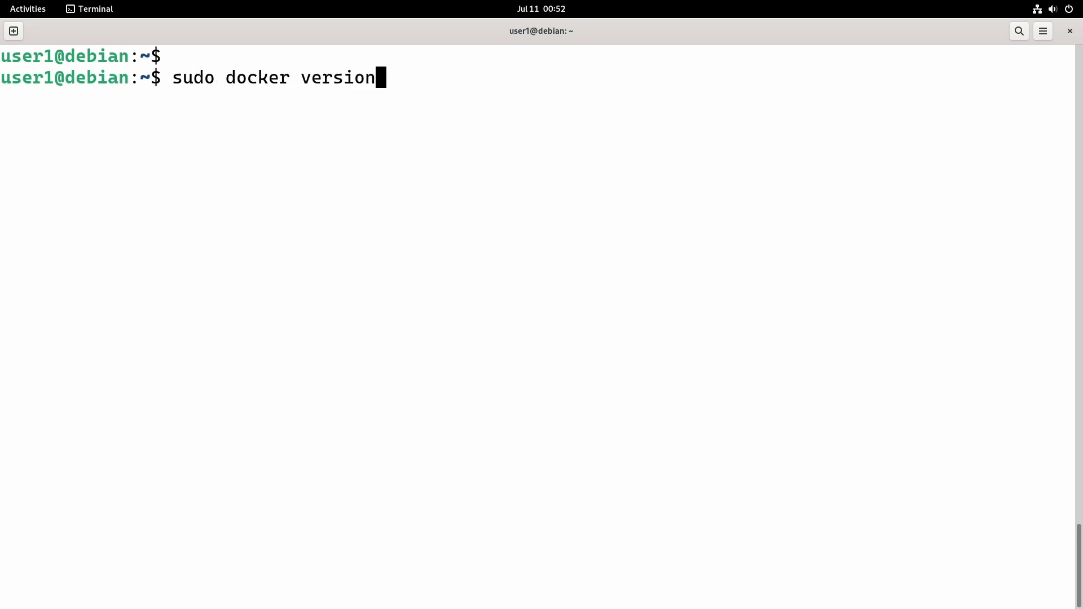
pyautogui.press('Return')
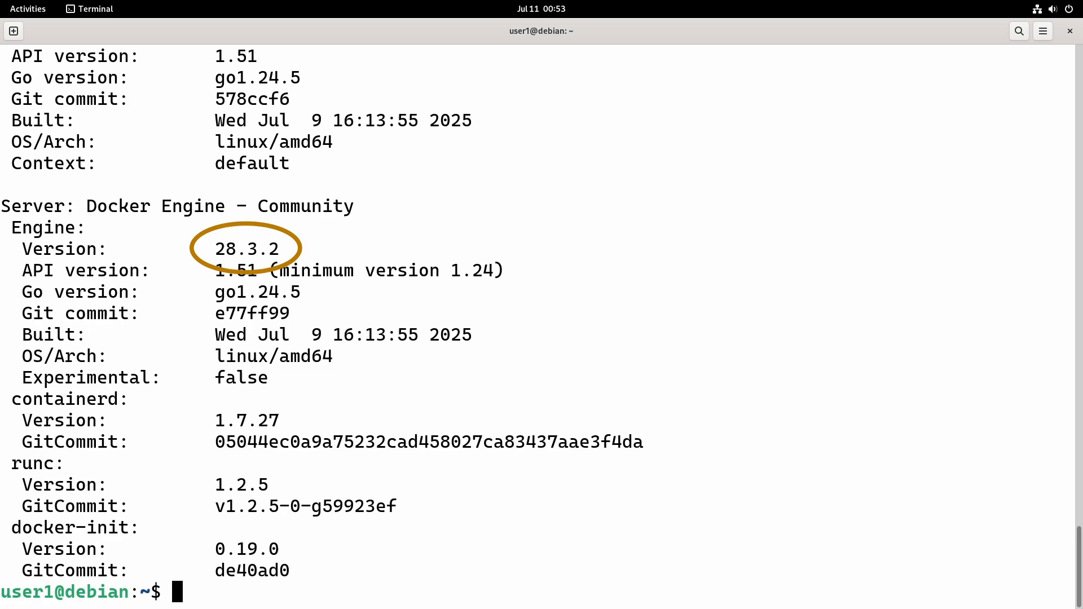
pyautogui.hotkey('ctrl', 'l')
pyautogui.press('Return')
pyautogui.write('sy')
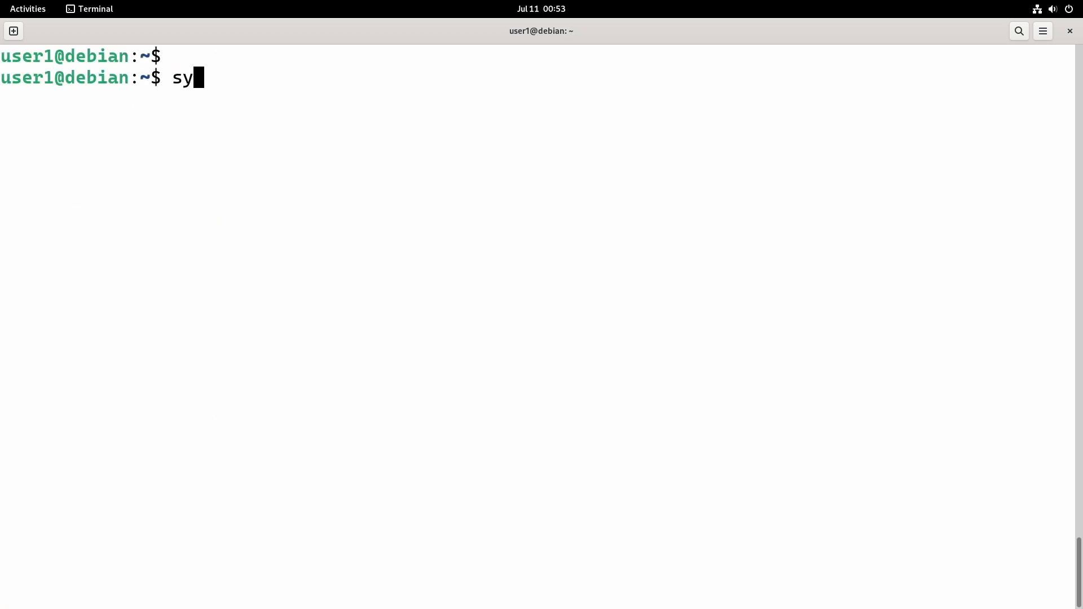
pyautogui.write('stemctl status ')
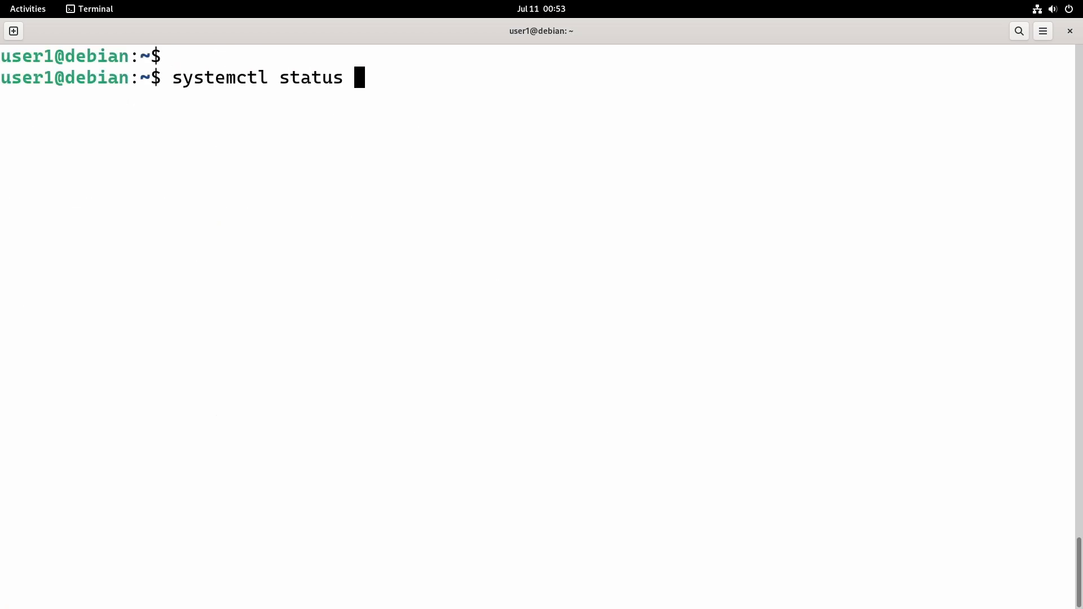
pyautogui.write('docker')
pyautogui.press('Return')
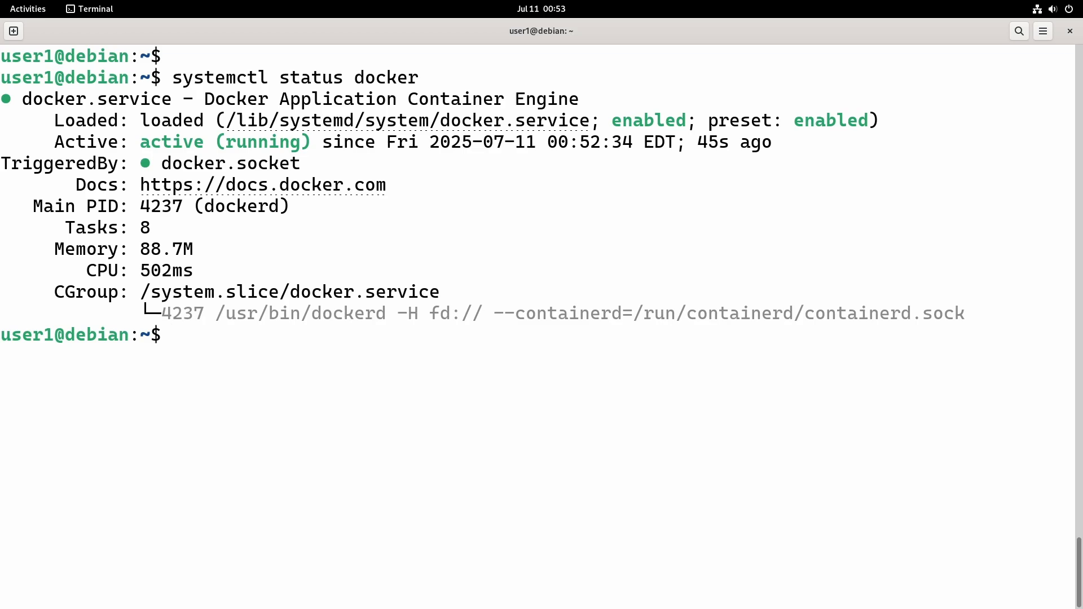
# Step: Run docker ps -a without sudo, getting permission denied on the daemon socket
pyautogui.hotkey('ctrl', 'l')
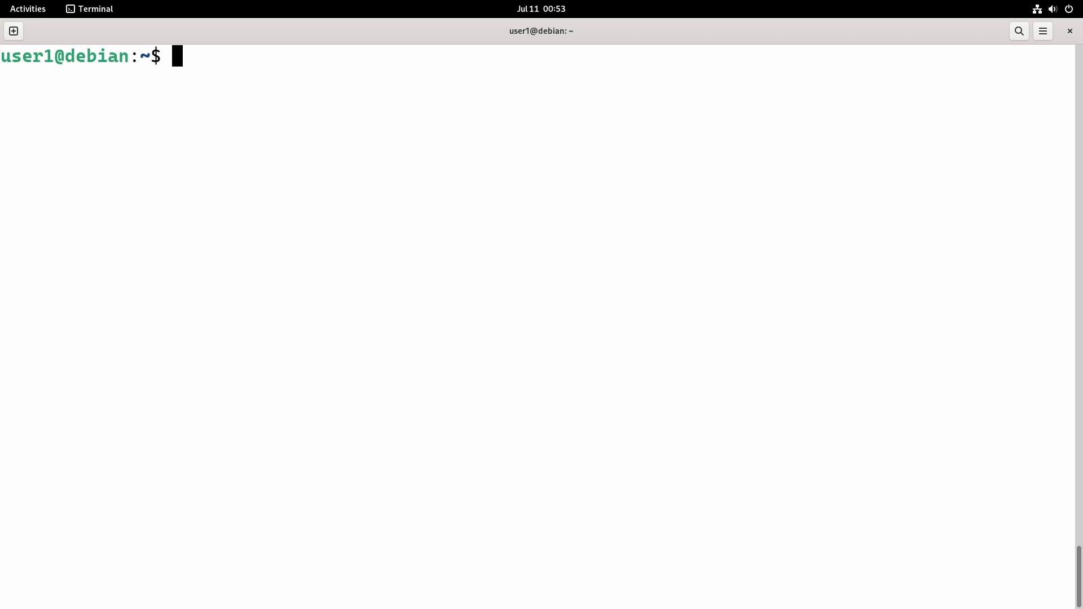
pyautogui.press('Return')
pyautogui.write('docker ')
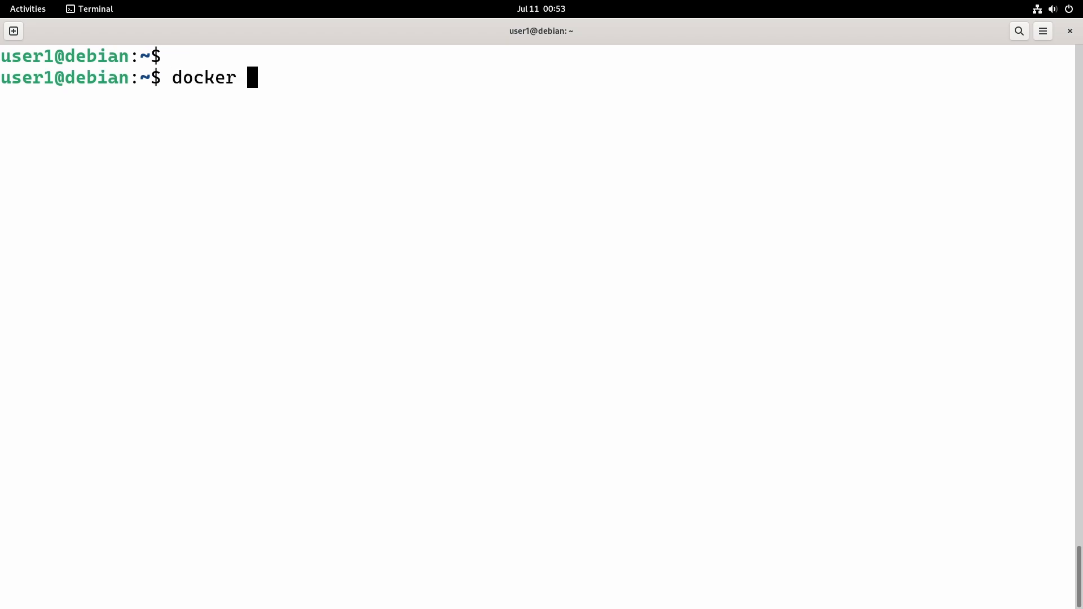
pyautogui.write('ps -a')
pyautogui.press('Return')
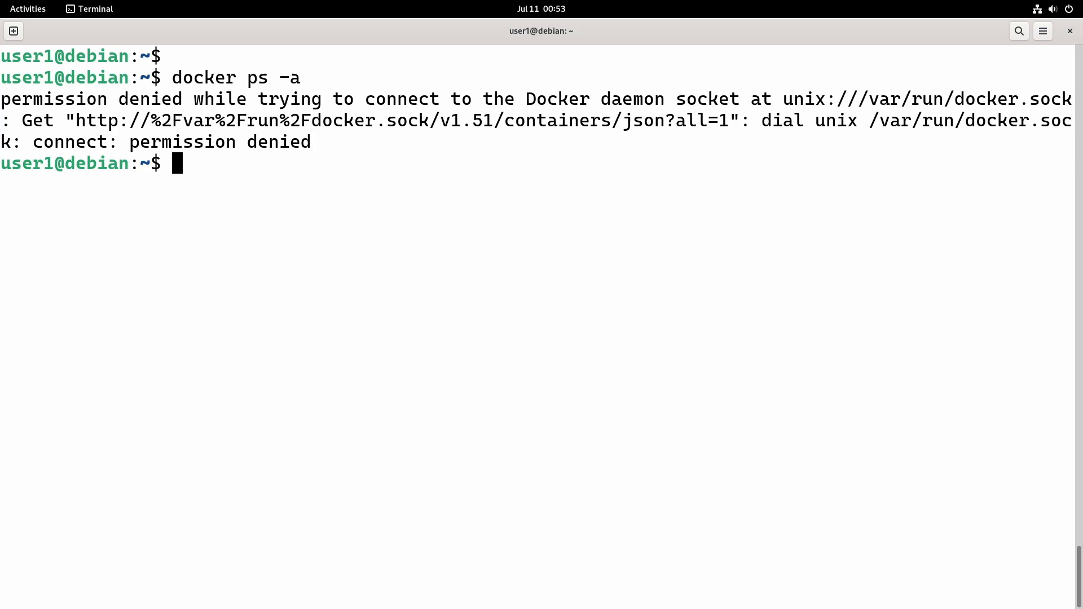
pyautogui.press('Return')
# Step: Copy the usermod docker-group command from the guide's Run Docker Without Sudo section
pyautogui.click(28, 9)
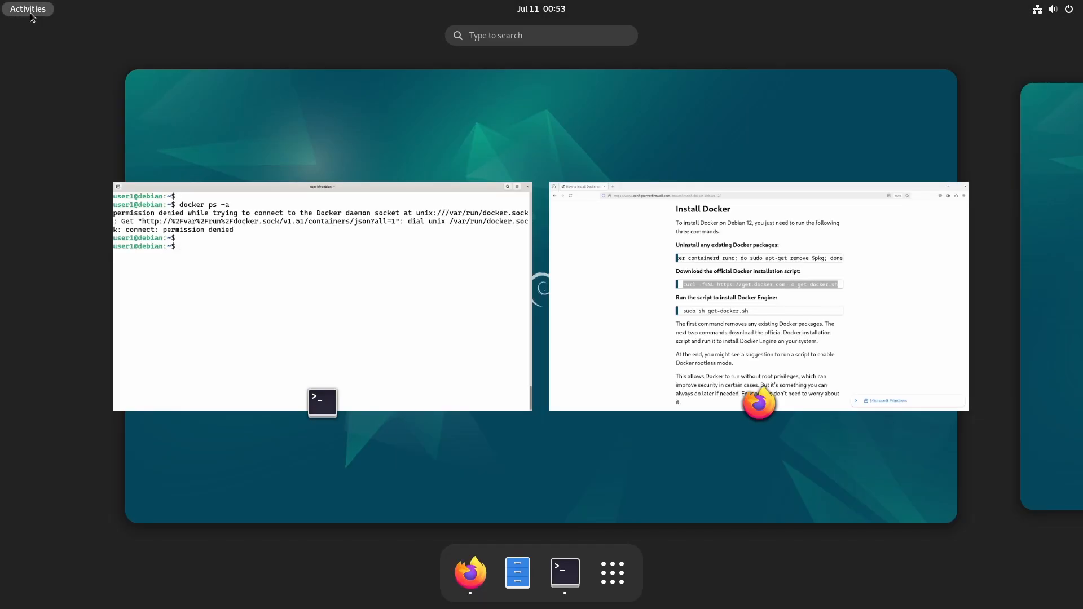
pyautogui.click(745, 289)
pyautogui.scroll(-3, 563, 406)
pyautogui.scroll(-4, 562, 404)
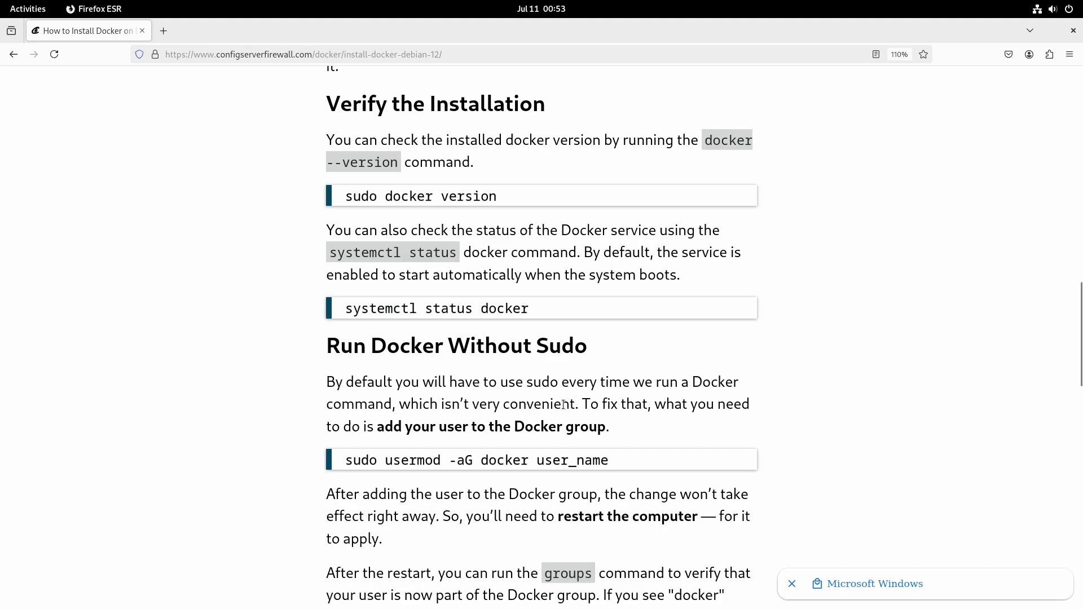
pyautogui.moveTo(347, 460); pyautogui.dragTo(606, 463)
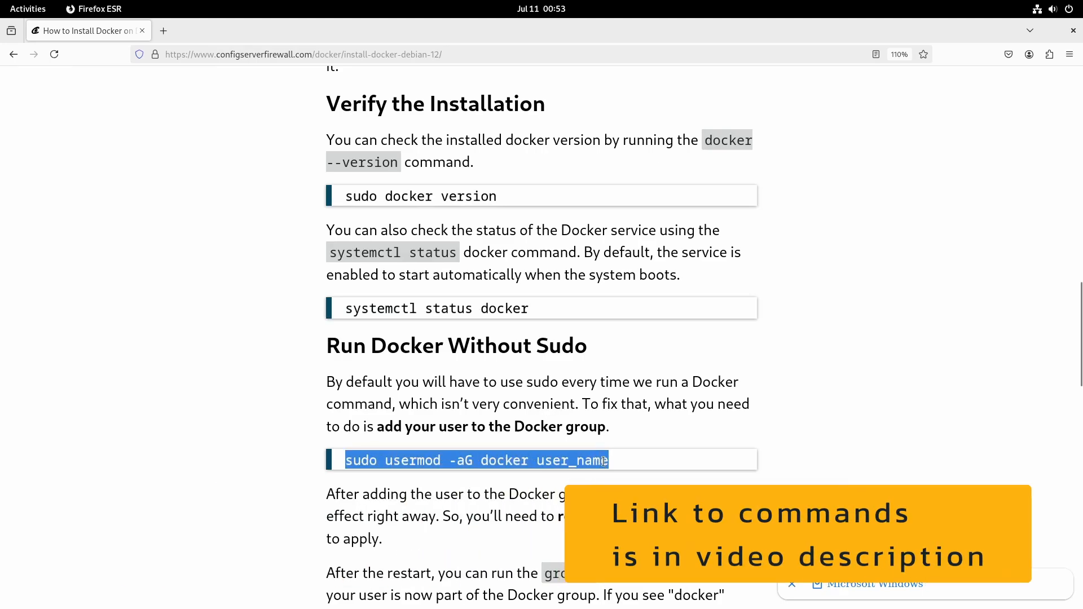
pyautogui.rightClick(606, 463)
pyautogui.click(631, 471)
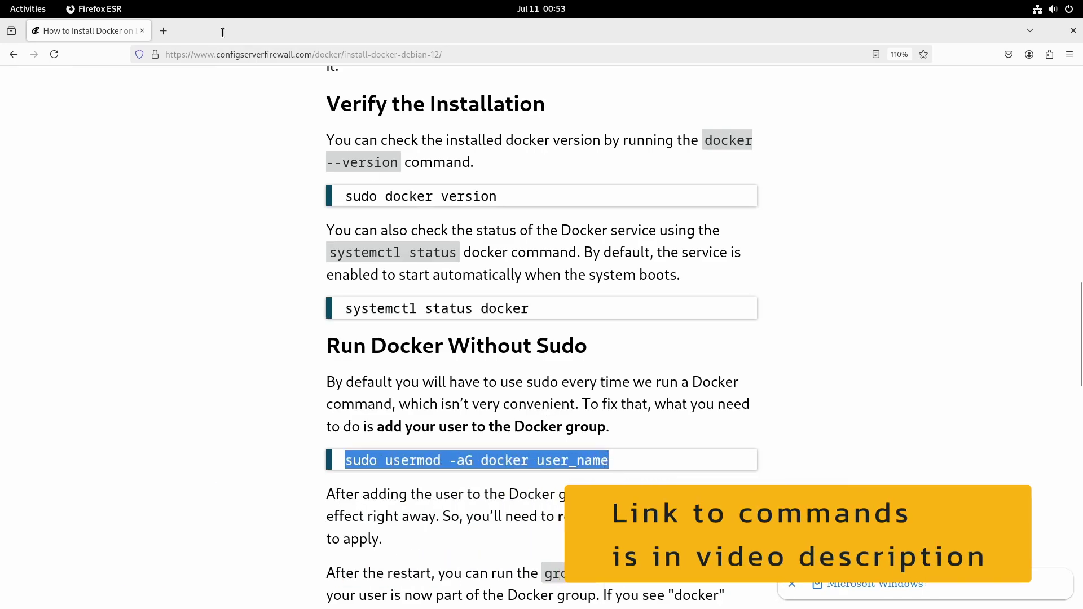
# Step: Run the pasted sudo usermod command with user_name replaced by user1
pyautogui.click(28, 9)
pyautogui.click(253, 254)
pyautogui.rightClick(235, 206)
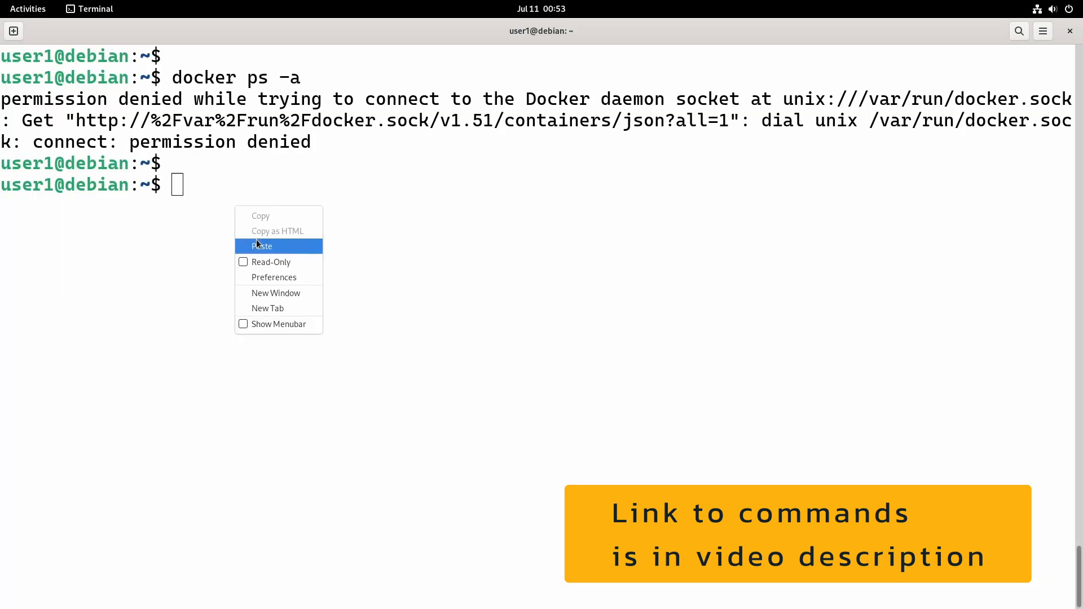
pyautogui.click(262, 246)
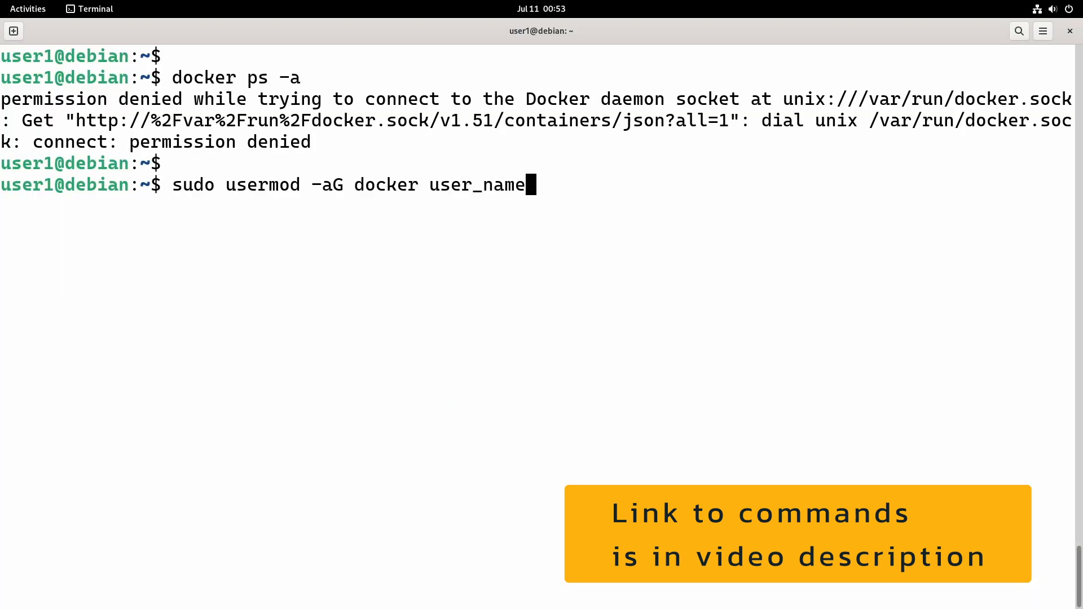
pyautogui.press('BackSpace')
pyautogui.press('BackSpace')
pyautogui.press('BackSpace')
pyautogui.press('BackSpace')
pyautogui.press('BackSpace')
pyautogui.write('1')
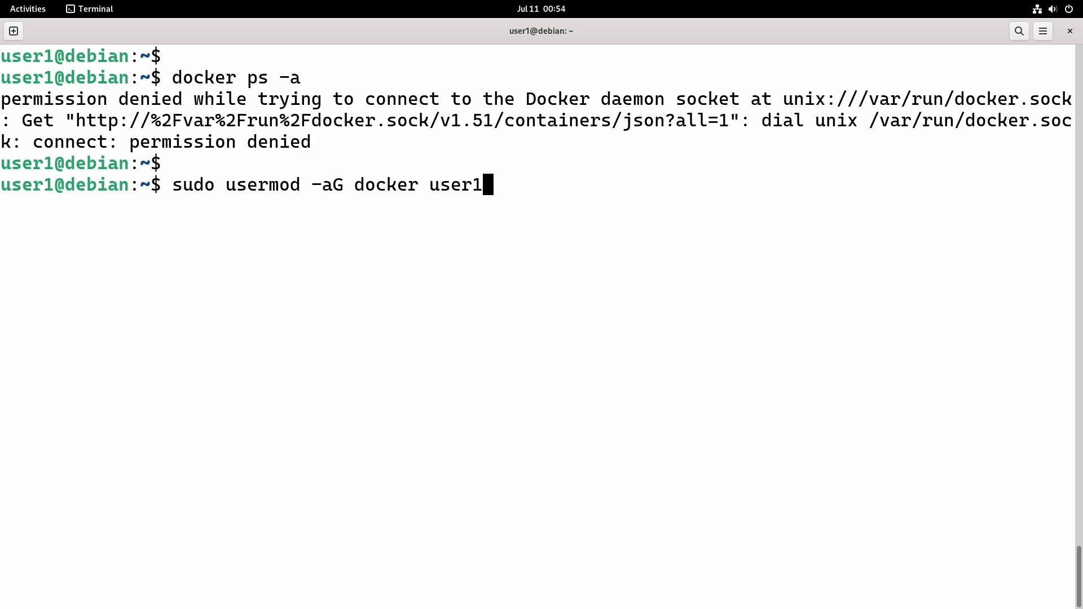
pyautogui.press('Return')
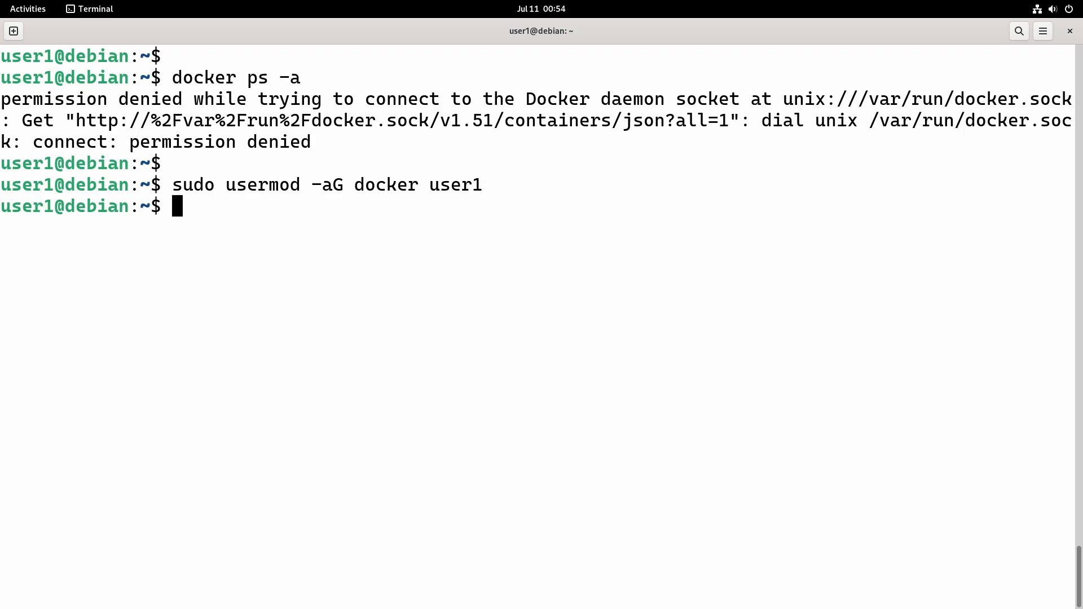
# Step: Reboot with sudo reboot, log back in and start a new Terminal
pyautogui.press('Return')
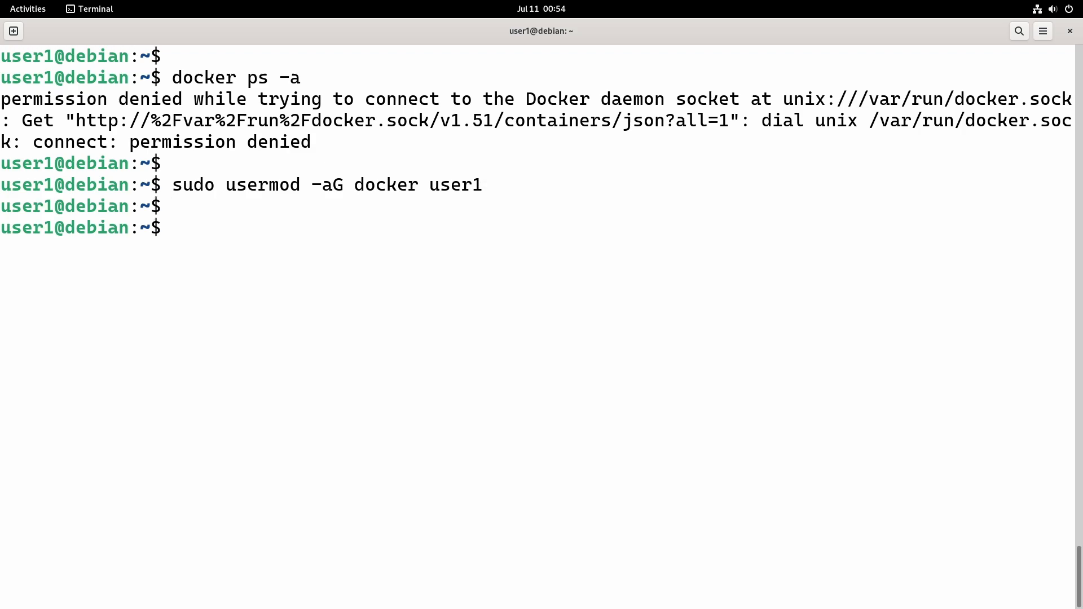
pyautogui.write('sudo reboot')
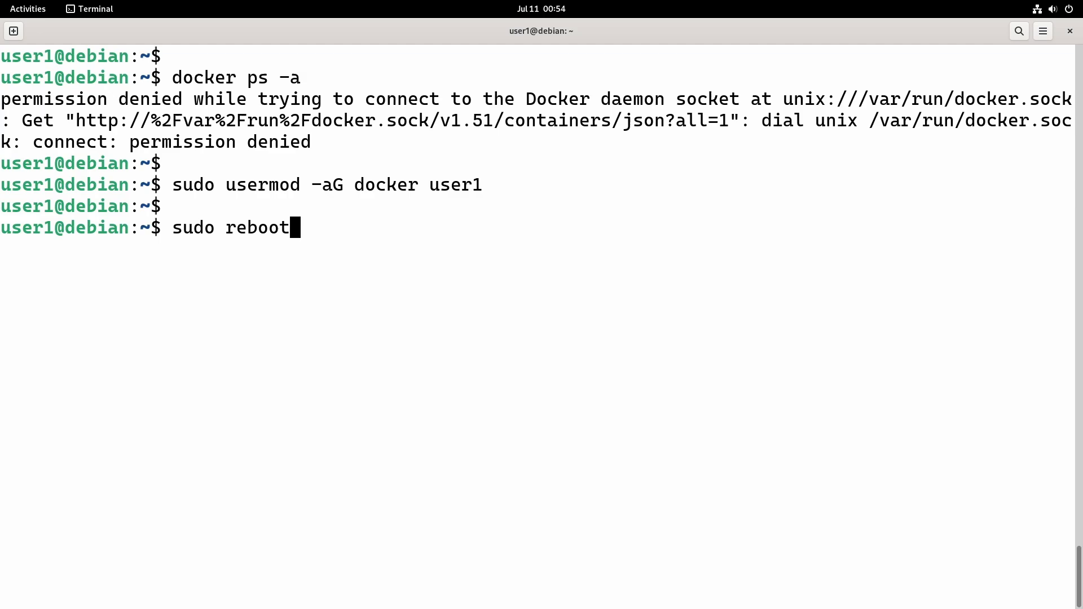
pyautogui.press('Return')
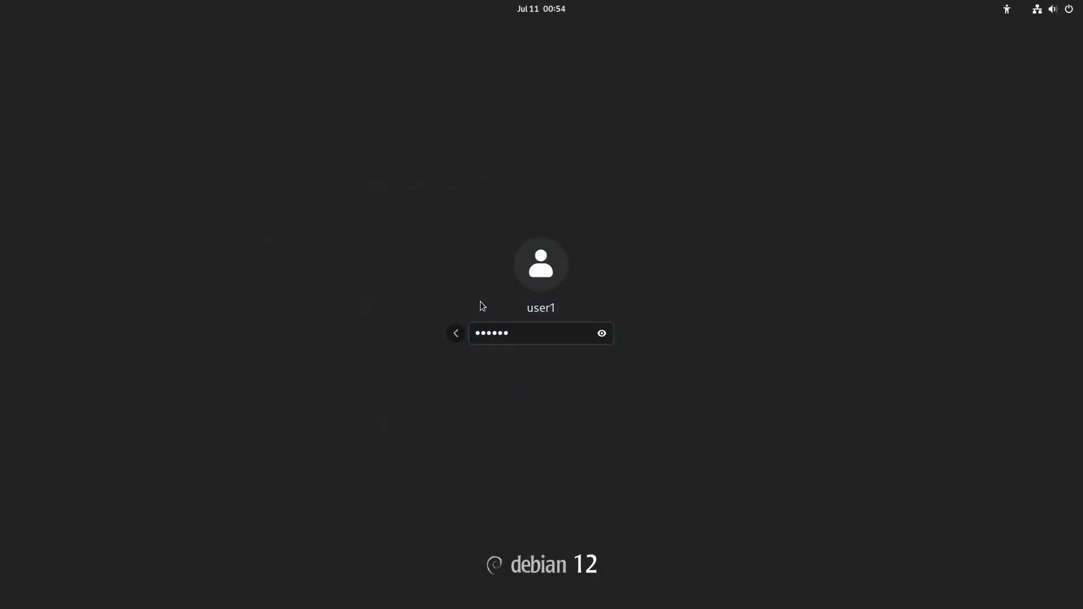
pyautogui.press('Return')
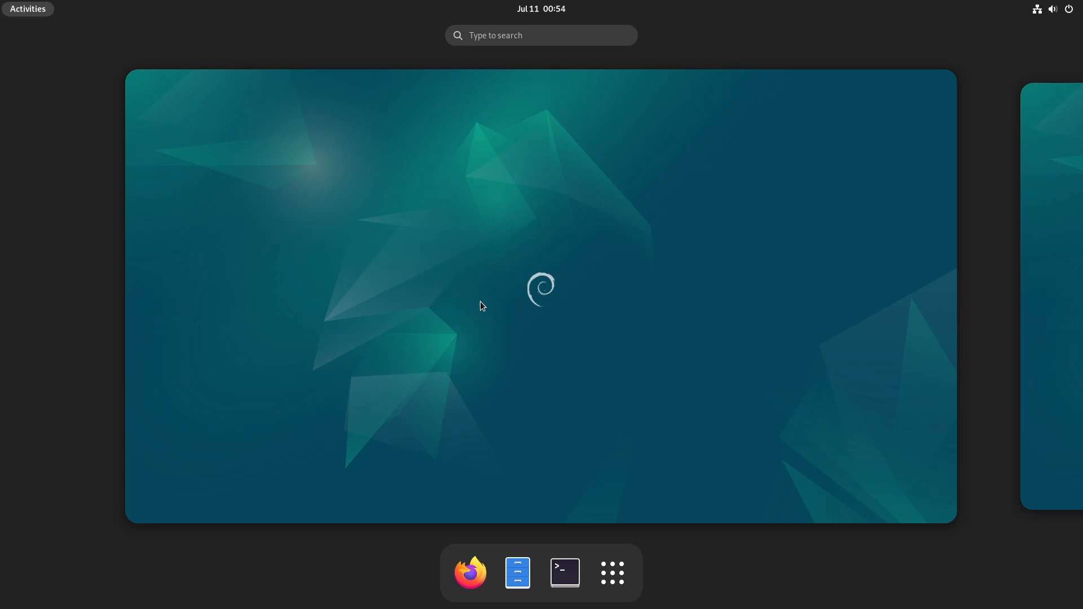
pyautogui.click(564, 572)
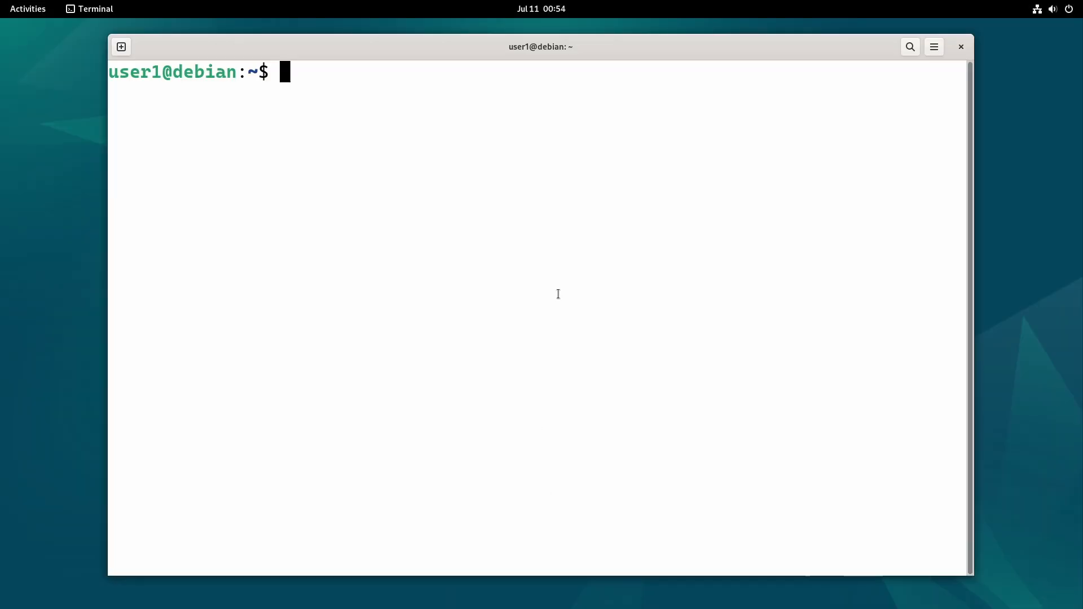
# Step: Confirm groups lists docker for user1 and docker ps -a works without sudo
pyautogui.doubleClick(572, 50)
pyautogui.press('Return')
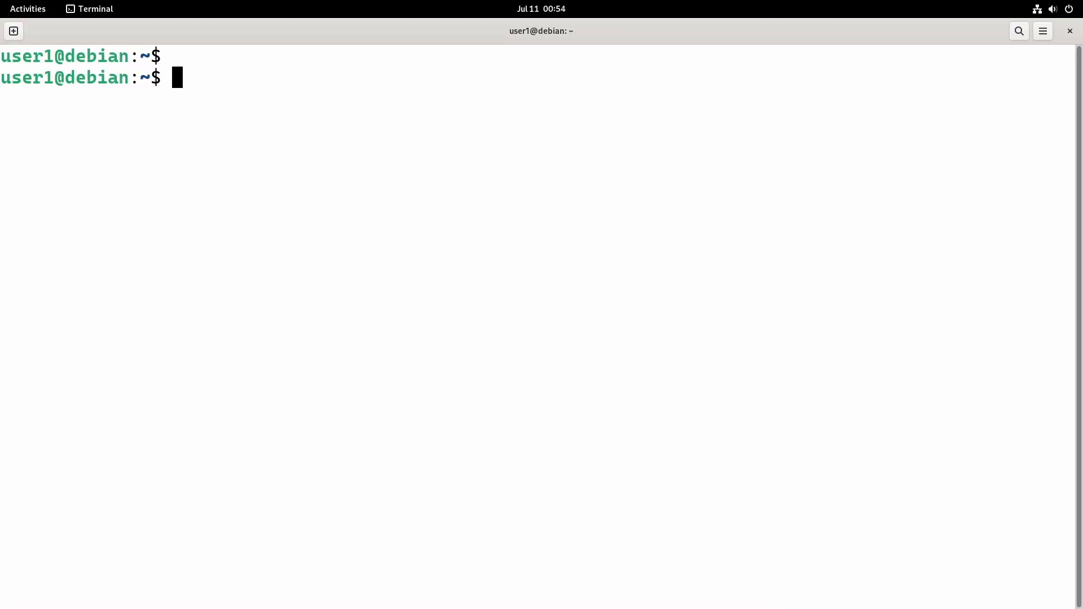
pyautogui.write('groups')
pyautogui.press('Return')
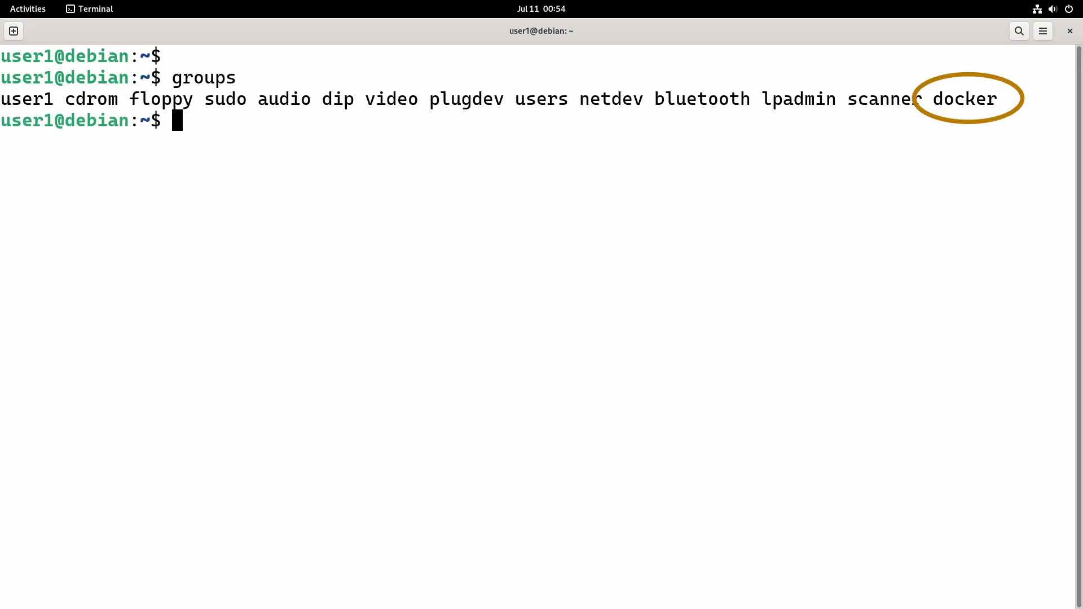
pyautogui.press('Return')
pyautogui.write('docker ')
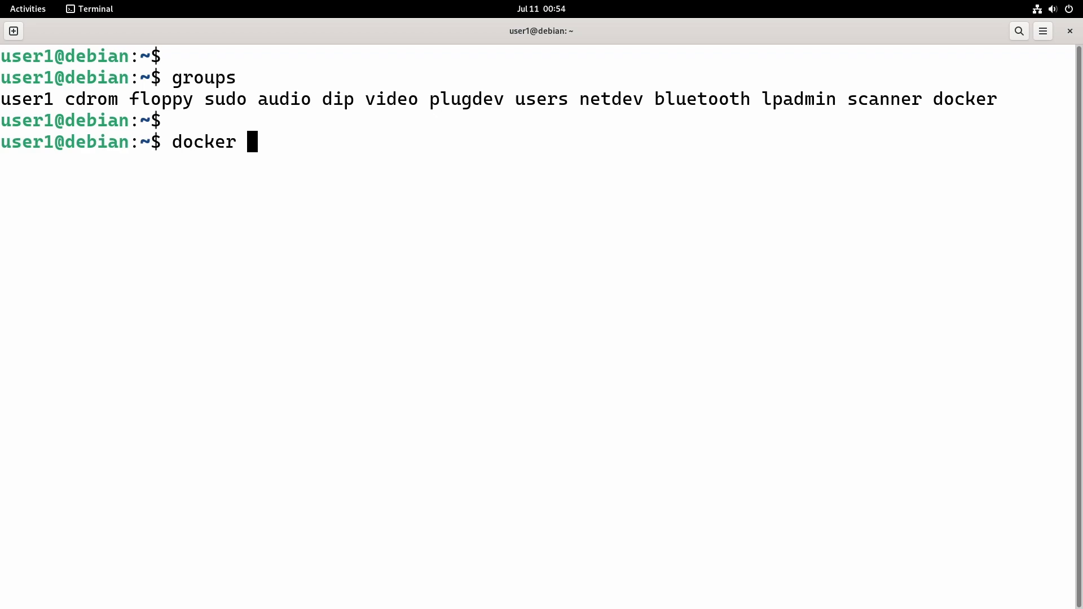
pyautogui.write('ps -a')
pyautogui.press('Return')
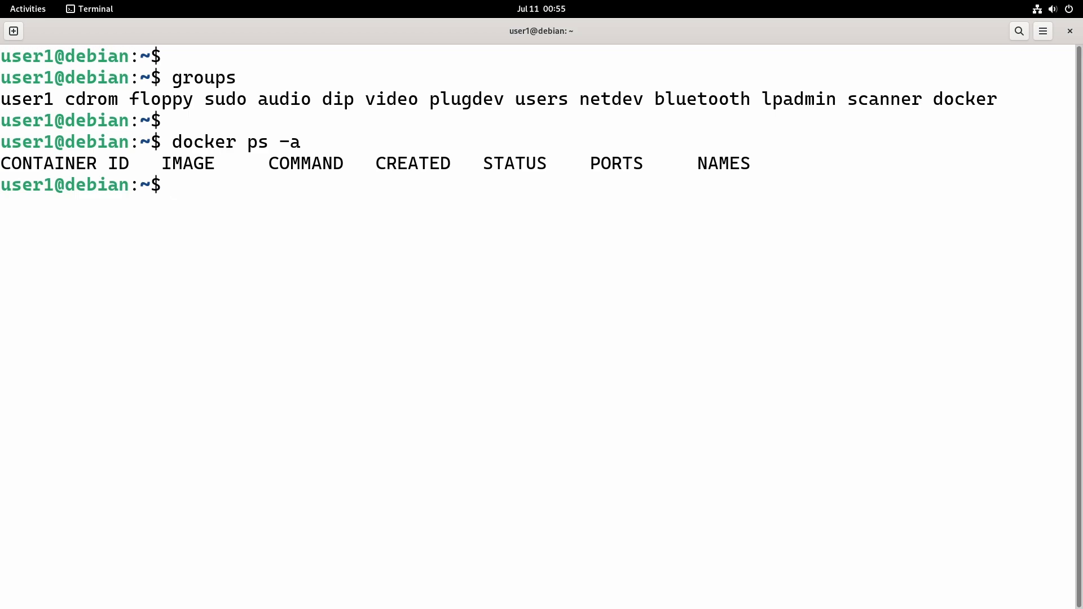
# Step: Run docker run hello-world without sudo, pulling the image from library/hello-world
pyautogui.press('Return')
pyautogui.hotkey('ctrl', 'l')
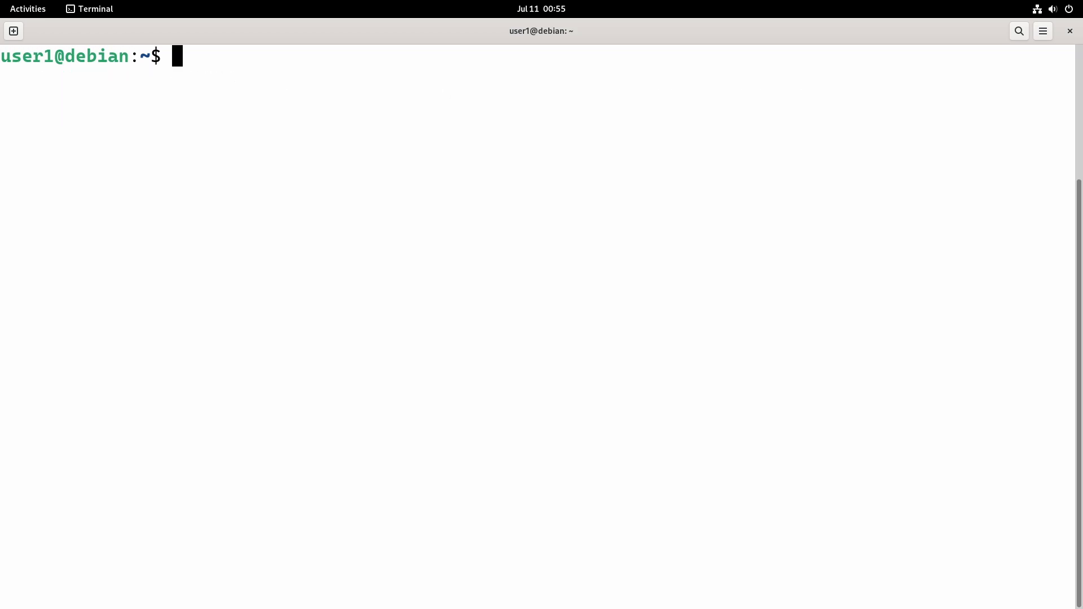
pyautogui.press('Return')
pyautogui.write('docker ')
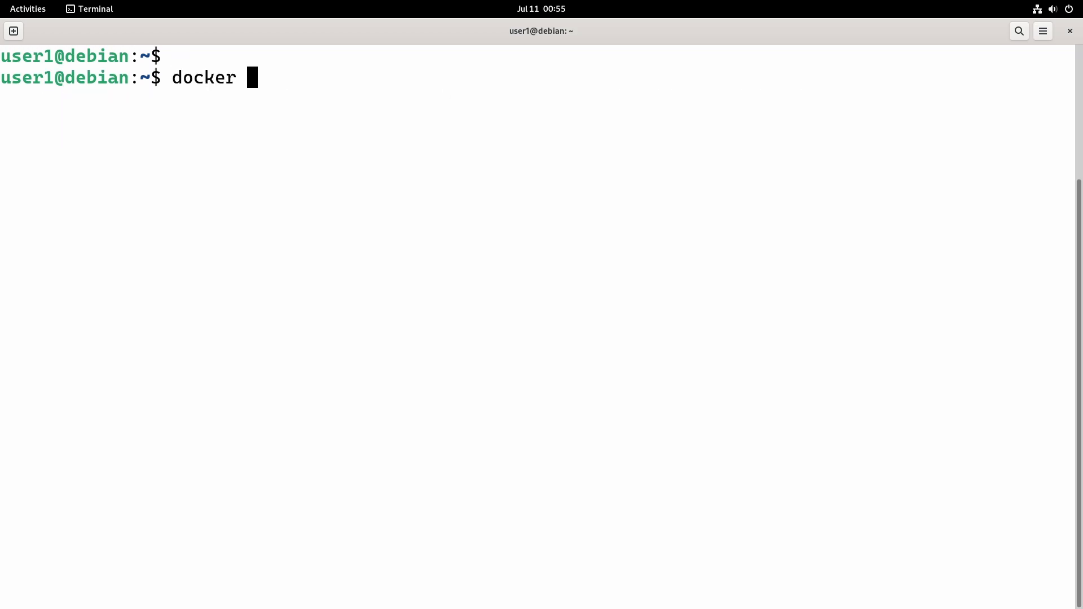
pyautogui.write('run hel')
pyautogui.write('lo-world')
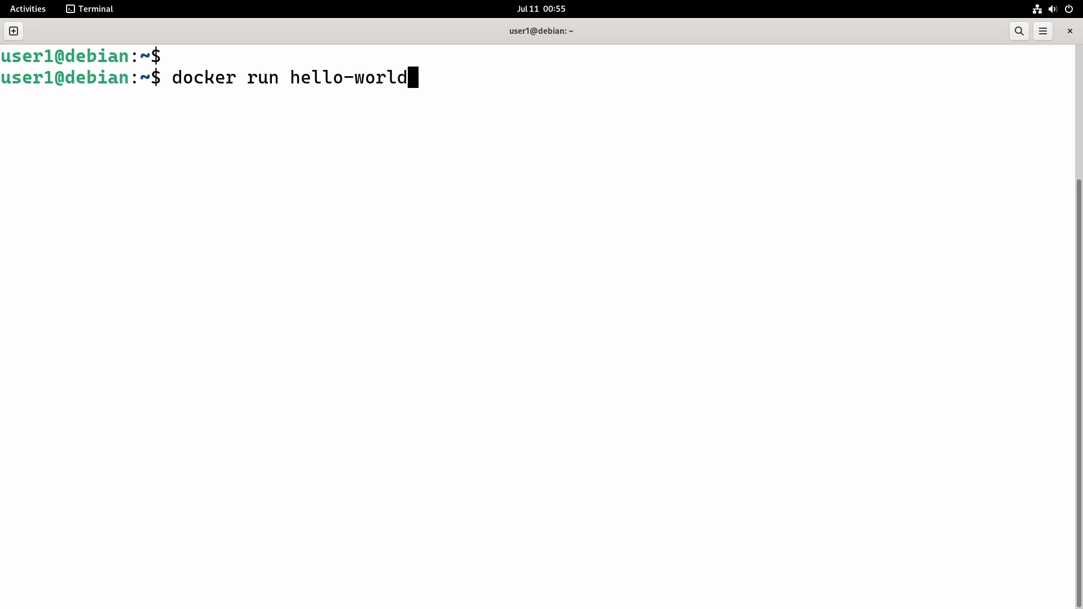
pyautogui.press('Return')
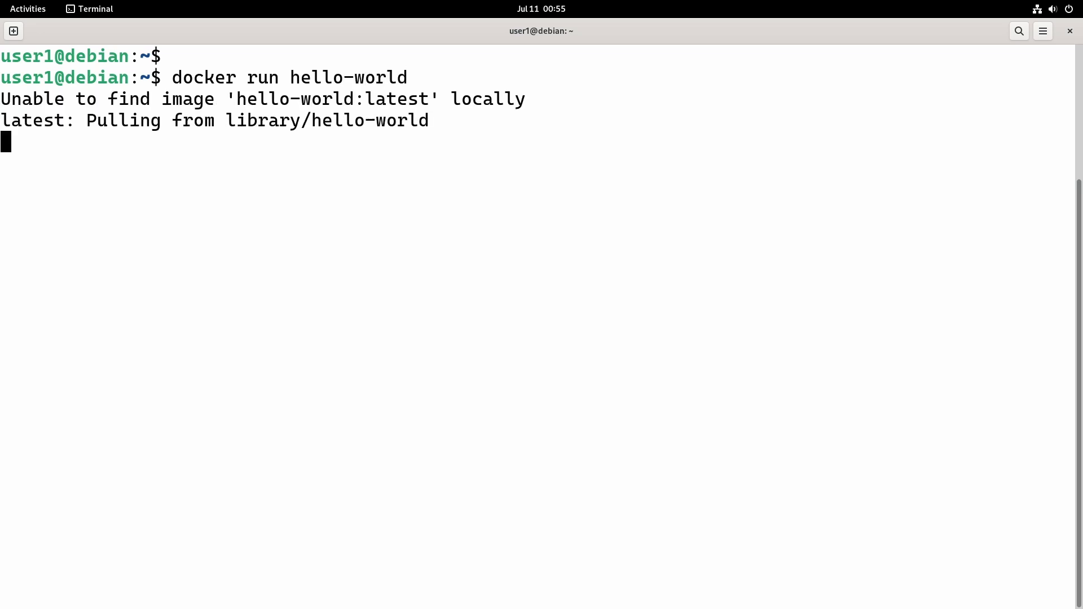